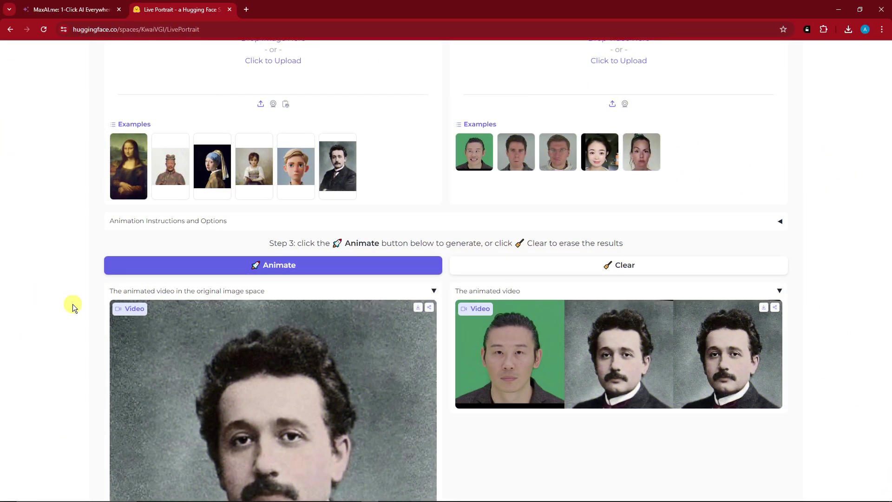
scroll(73, 303, "down", 8)
scroll(78, 301, "up", 5)
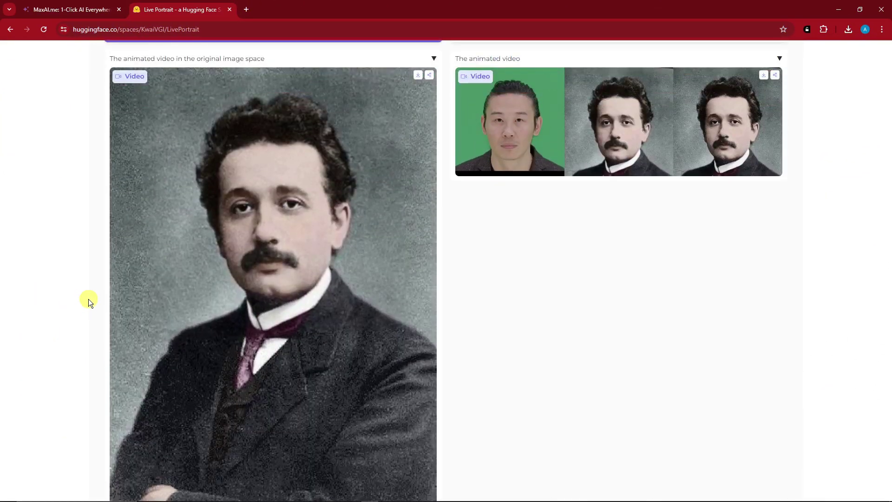
scroll(104, 291, "down", 1)
scroll(237, 136, "up", 1)
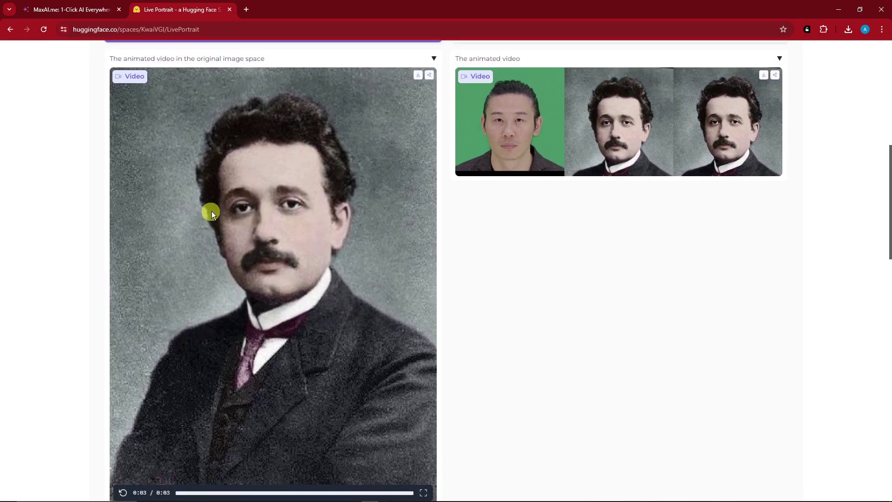
Replay the earlier animated result videos and read over the Step instructions
left_click(123, 493)
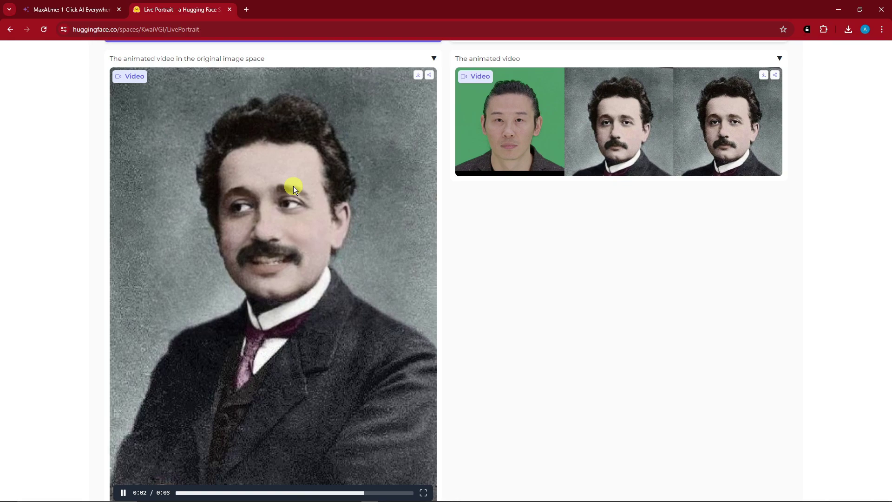
left_click(470, 165)
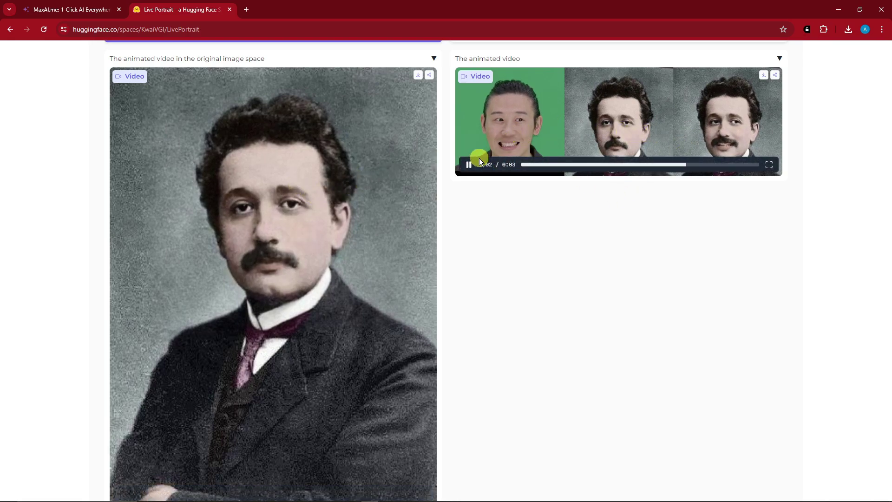
mouse_move(619, 122)
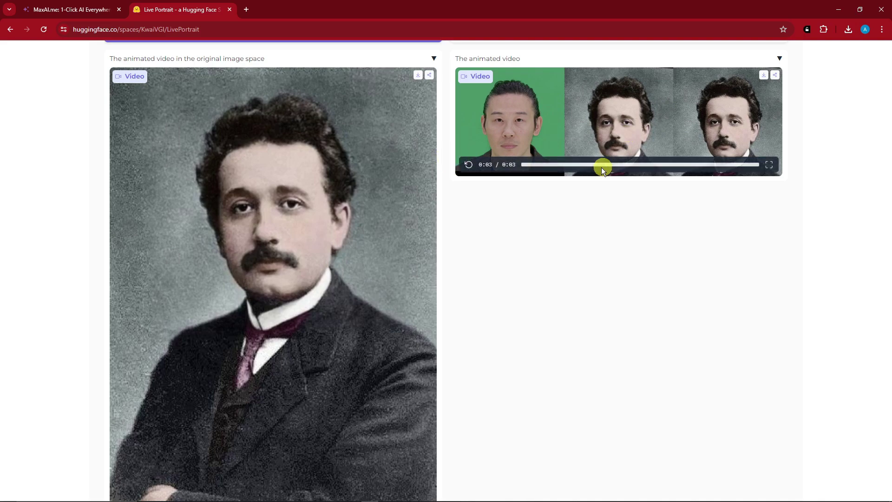
scroll(557, 171, "up", 1)
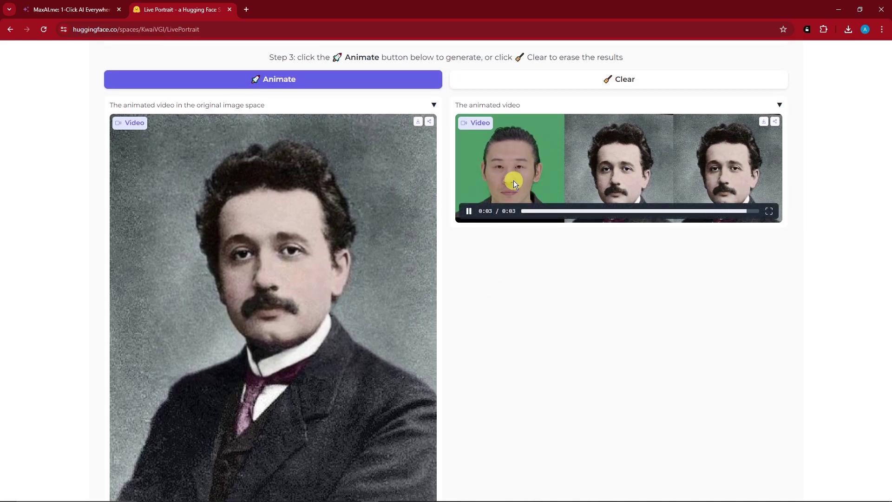
scroll(514, 181, "down", 3)
left_click(123, 450)
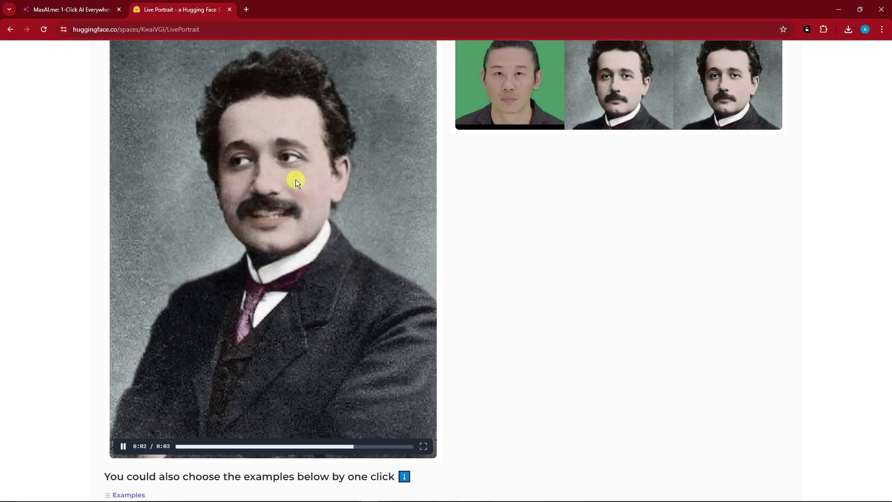
scroll(579, 298, "up", 3)
scroll(575, 339, "up", 5)
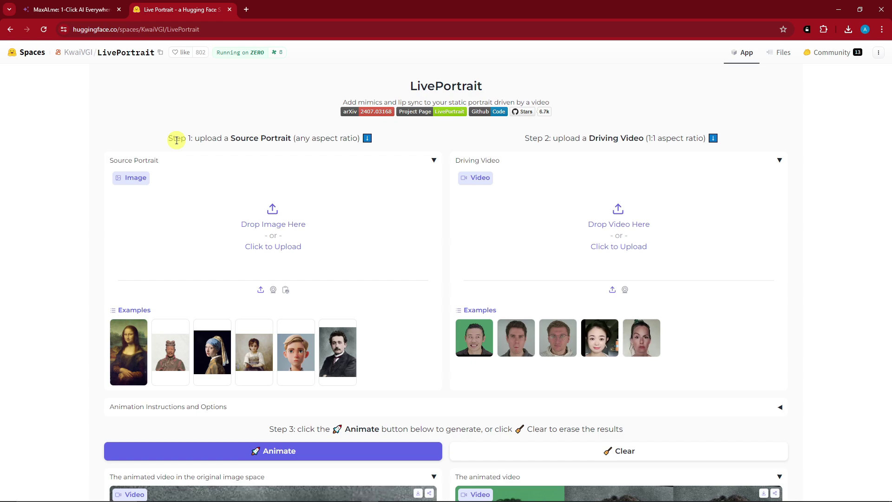
left_click_drag(184, 137, 338, 137)
left_click(442, 128)
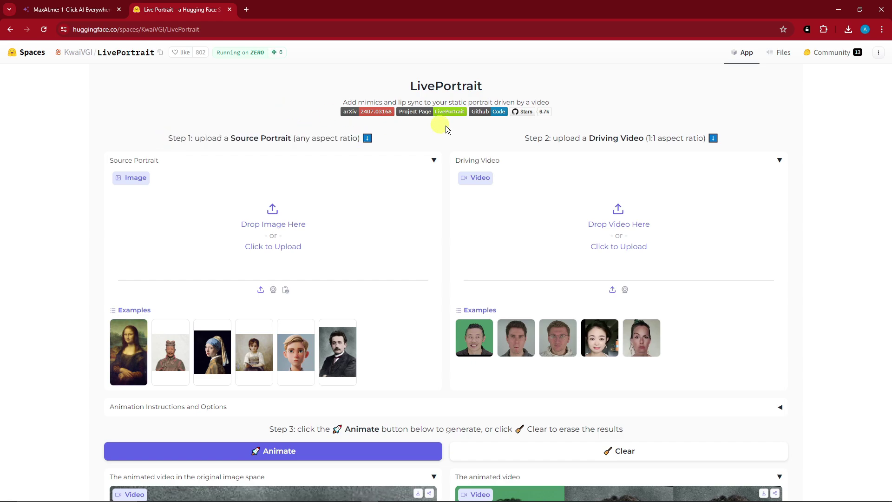
left_click_drag(527, 137, 641, 139)
scroll(446, 279, "down", 2)
left_click_drag(269, 336, 382, 336)
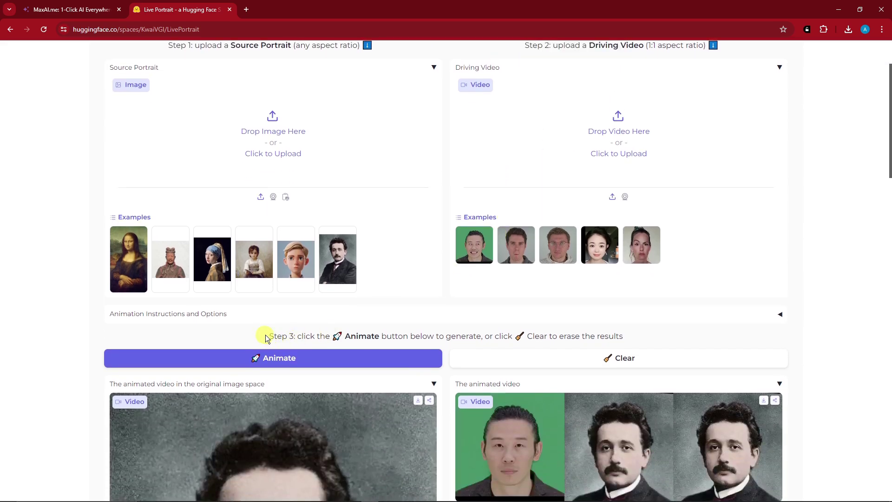
left_click(66, 162)
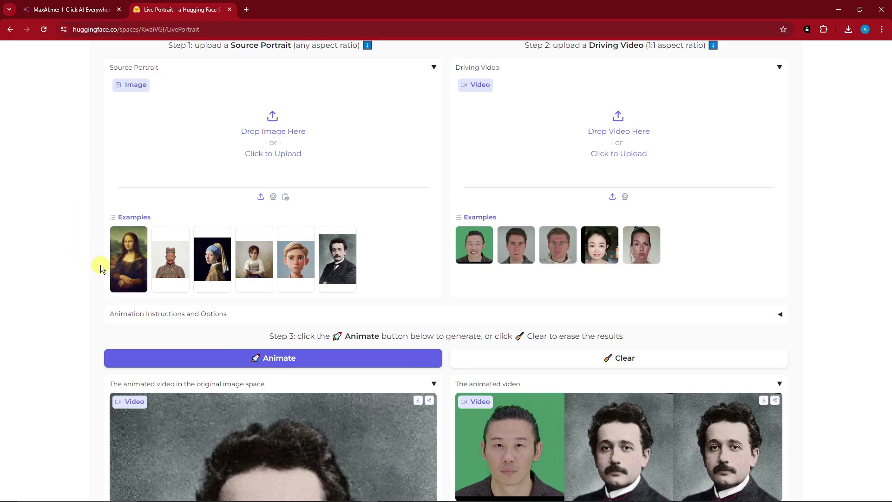
scroll(100, 265, "up", 5)
Preview the terracotta warrior, Mona Lisa and girl reading examples, then upload the dog photo as source
left_click(170, 343)
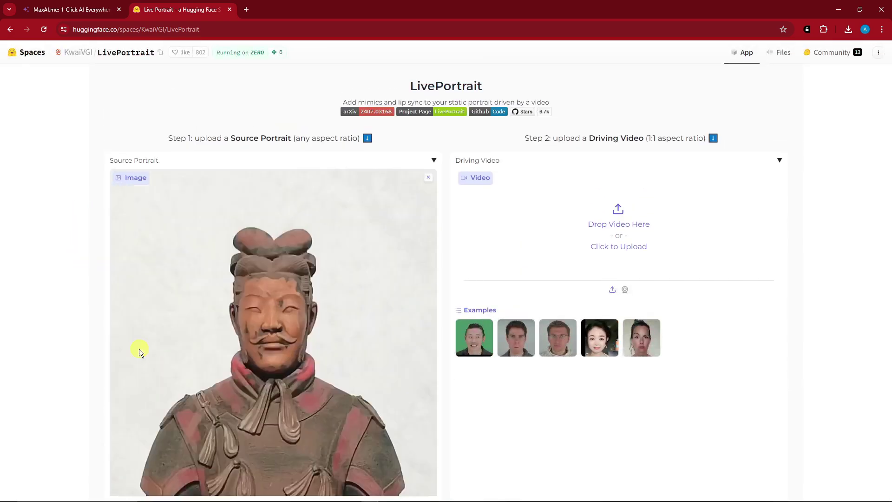
scroll(137, 349, "down", 3)
left_click(137, 454)
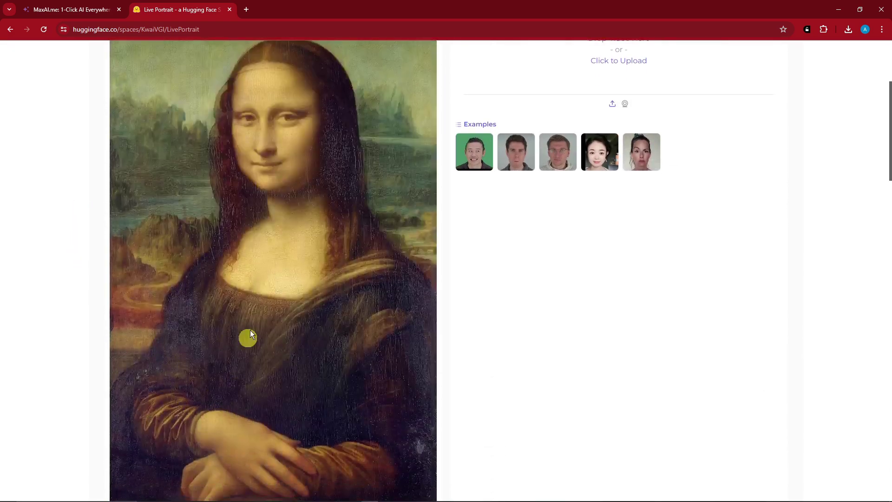
scroll(251, 349, "down", 3)
scroll(239, 418, "down", 2)
left_click(254, 488)
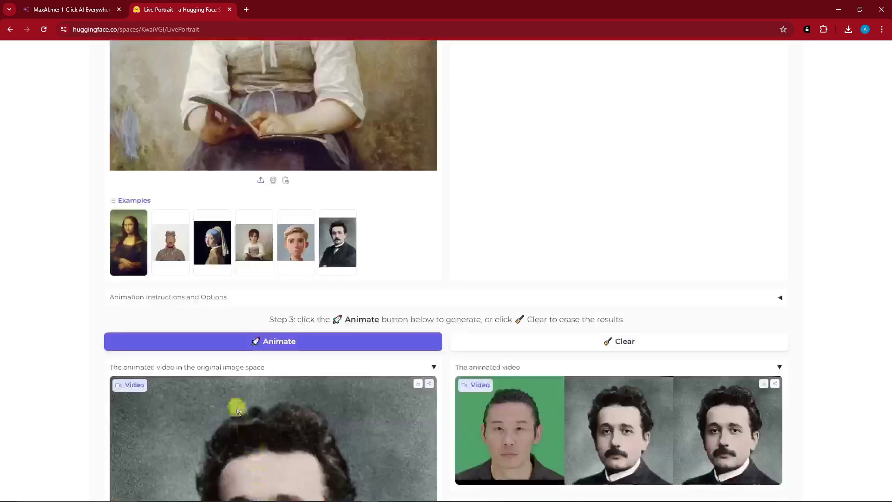
scroll(254, 348, "up", 8)
left_click(430, 180)
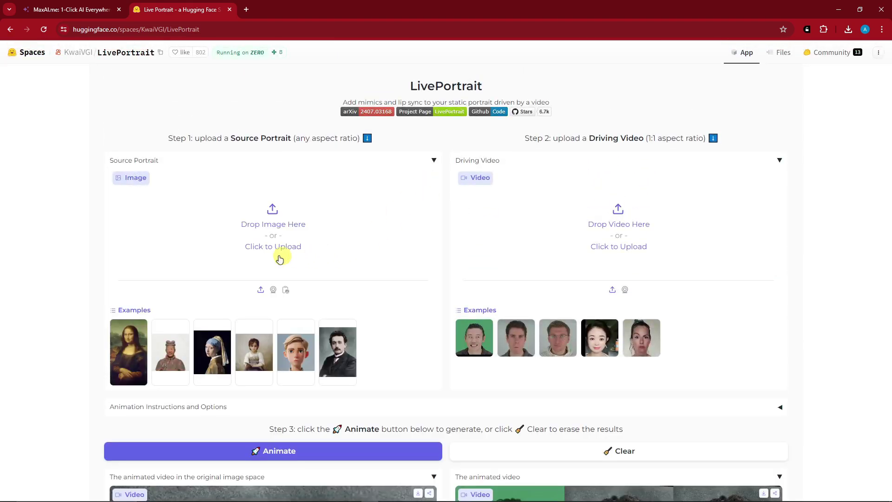
left_click(263, 228)
double_click(398, 199)
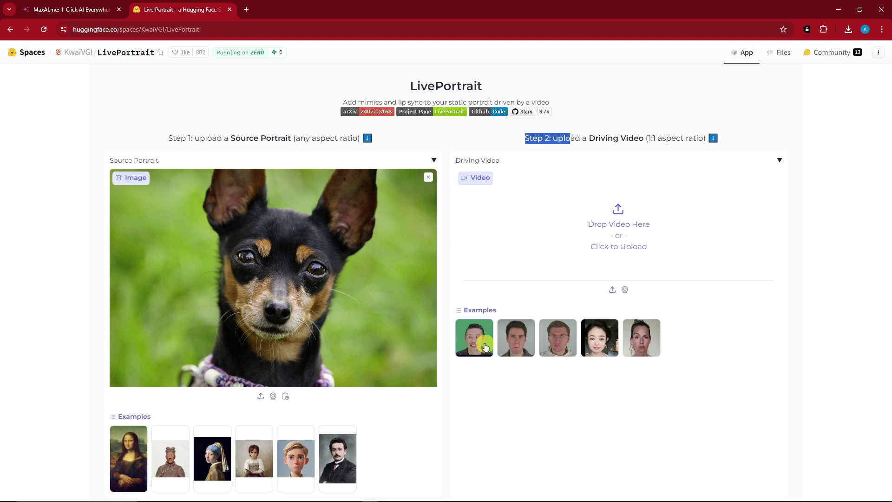
Choose the woman's example clip as the driving video and skim through its preview
left_click(503, 349)
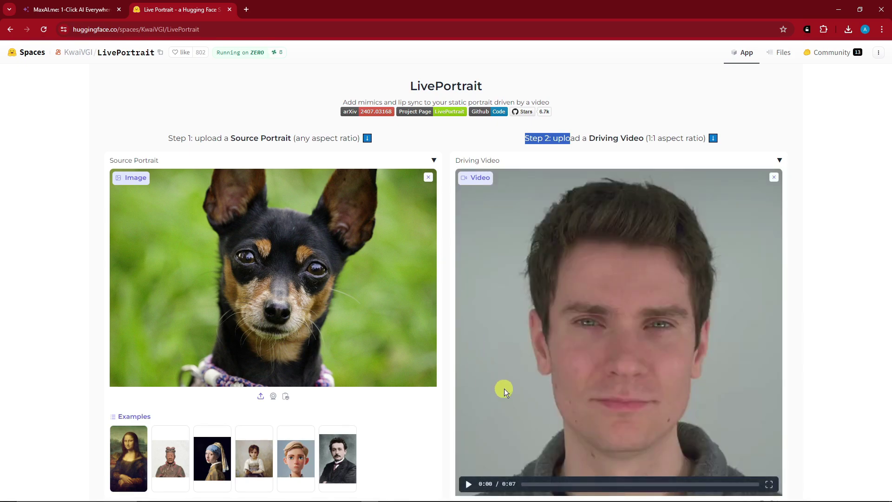
scroll(508, 391, "down", 3)
left_click(475, 430)
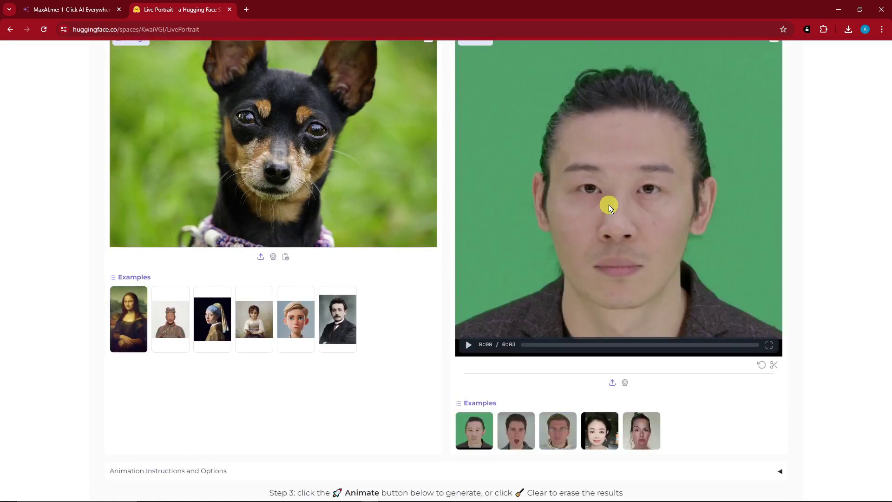
left_click(645, 442)
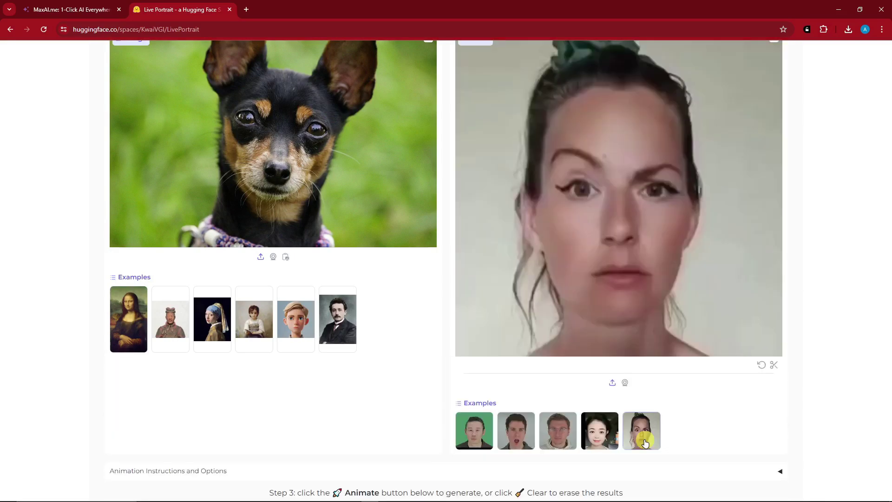
left_click(468, 346)
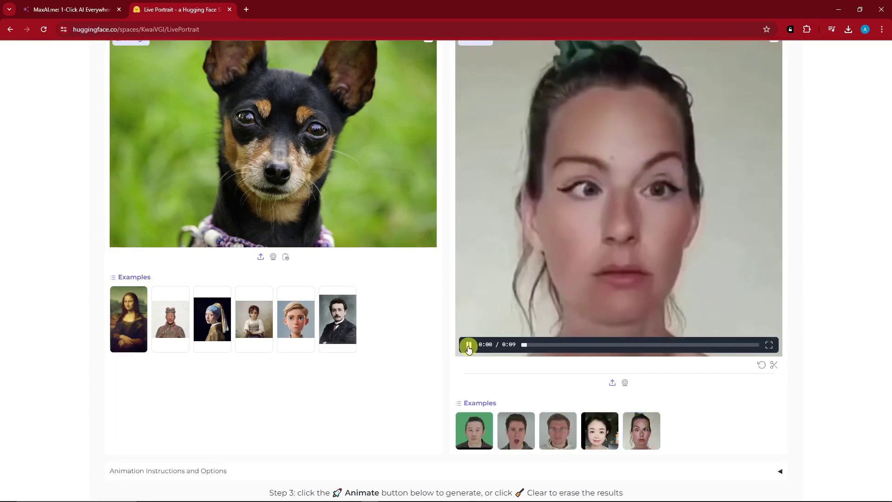
scroll(484, 341, "up", 2)
scroll(484, 341, "down", 1)
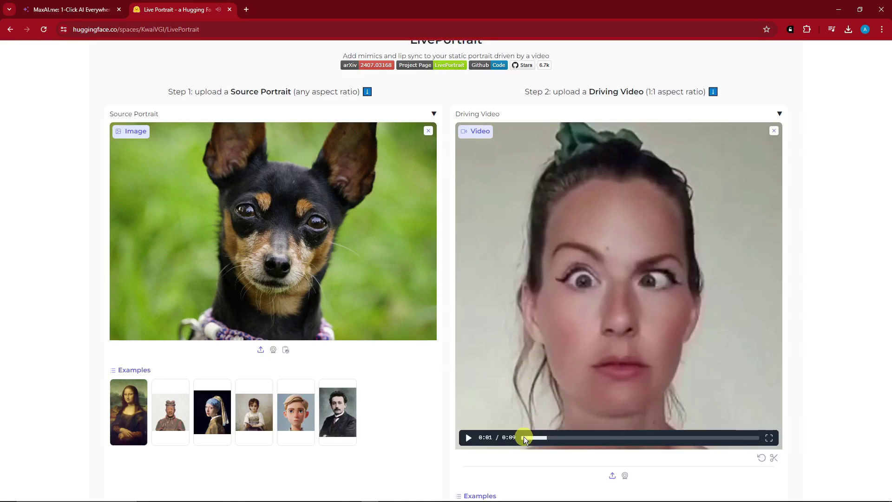
left_click_drag(523, 436, 592, 440)
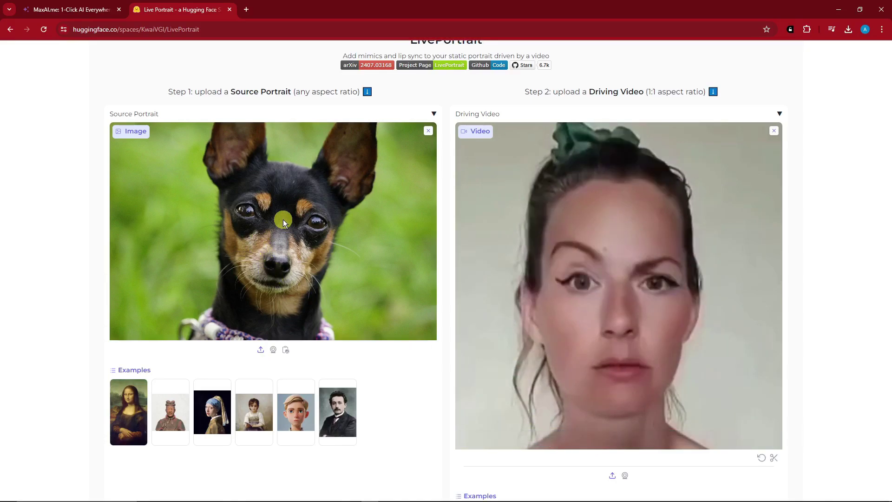
scroll(282, 219, "down", 2)
scroll(283, 220, "down", 2)
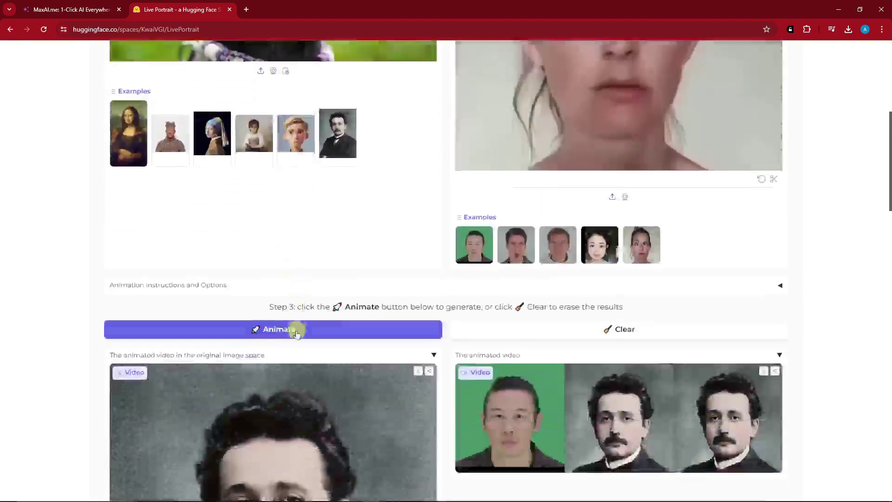
Animate the dog portrait with the woman's face clip and watch the result full screen
left_click(269, 335)
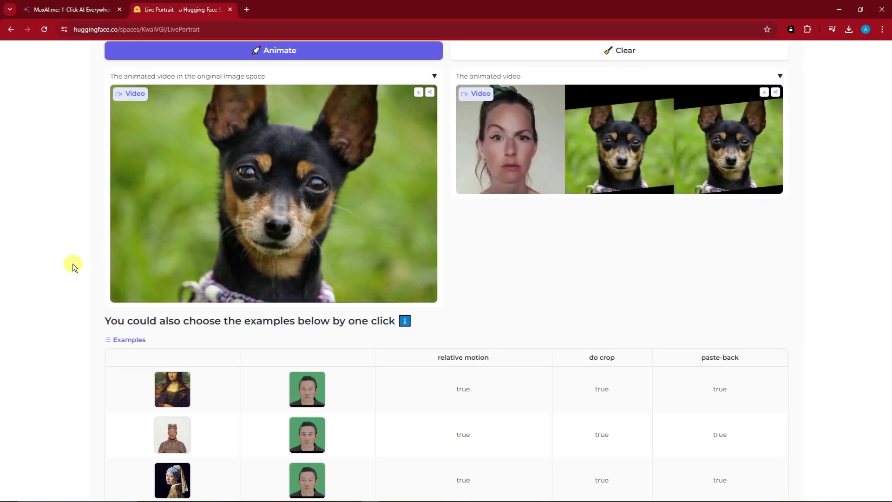
mouse_move(272, 194)
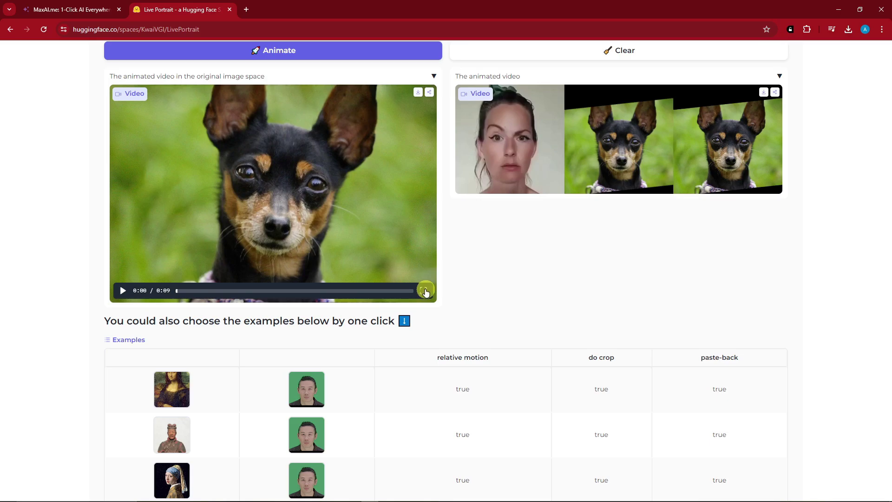
left_click(426, 292)
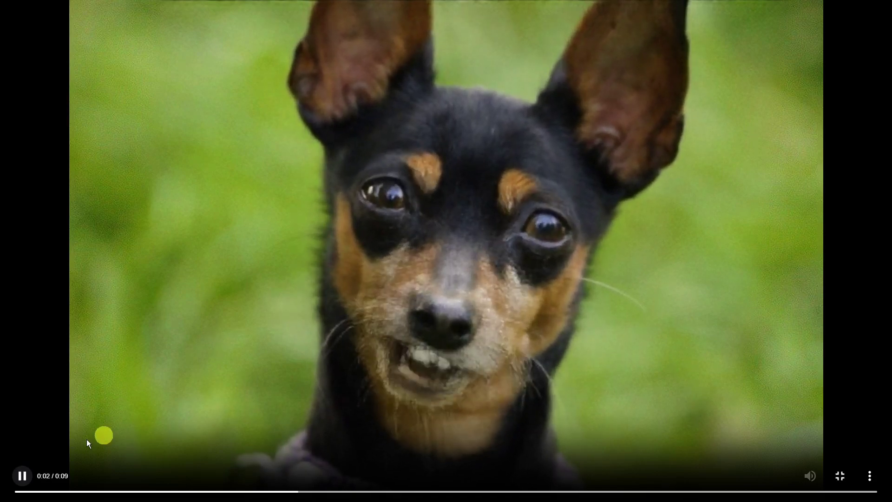
left_click(846, 478)
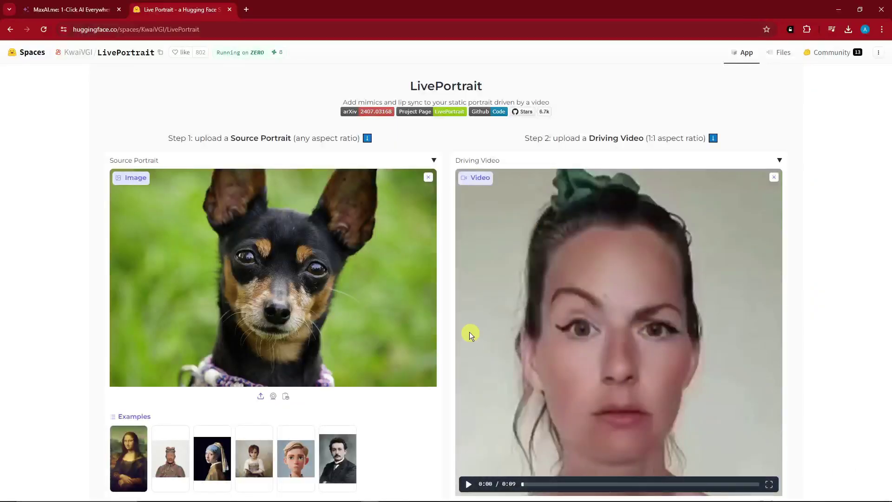
scroll(369, 226, "down", 2)
scroll(369, 225, "down", 5)
scroll(370, 225, "down", 3)
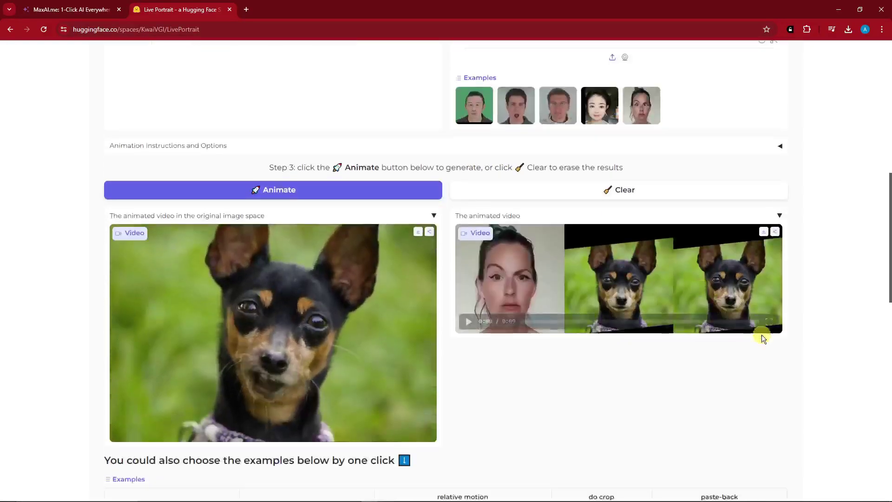
left_click(771, 322)
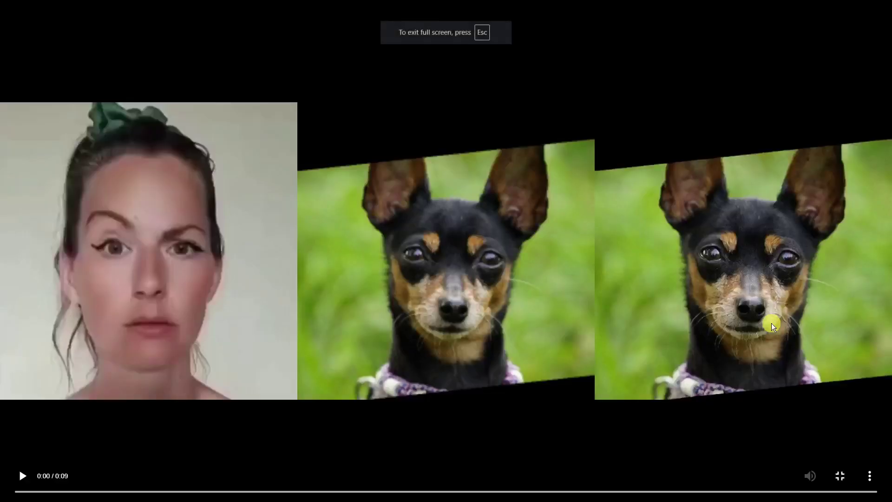
left_click(22, 474)
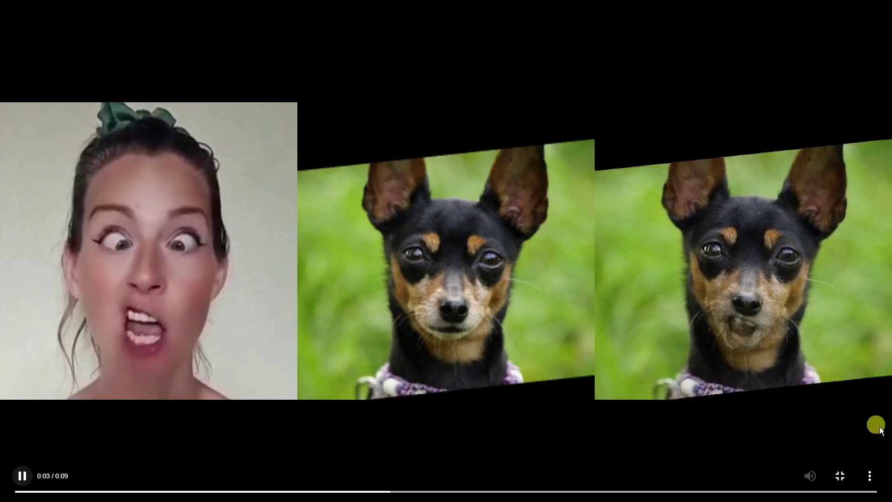
left_click(839, 475)
scroll(575, 344, "down", 4)
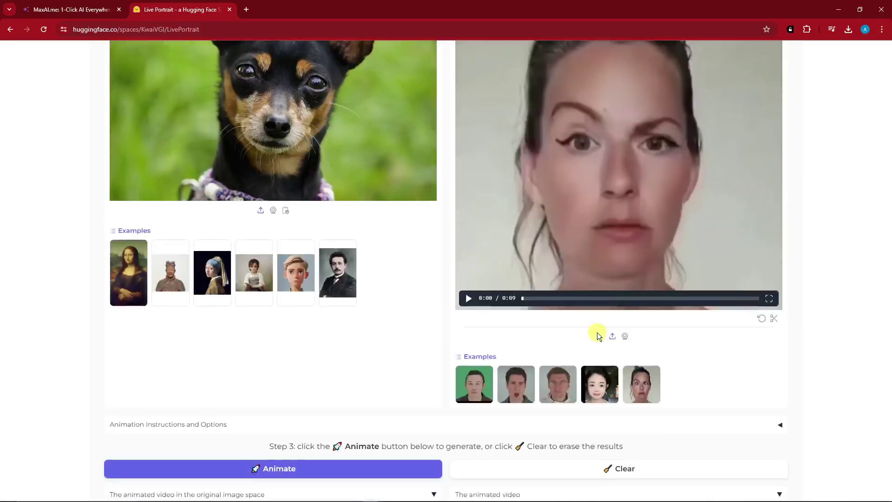
scroll(597, 335, "up", 5)
scroll(348, 328, "down", 3)
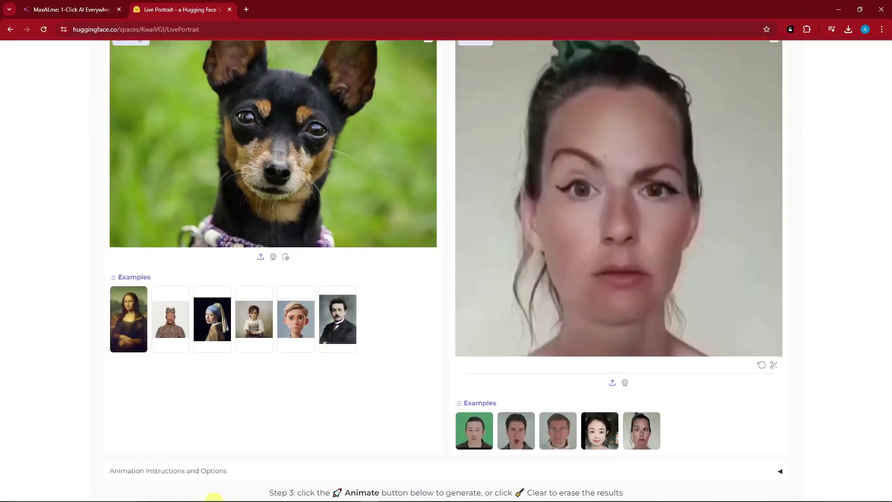
Play the s12--d0 Einstein result, then the dog result video, from Downloads
left_click(164, 495)
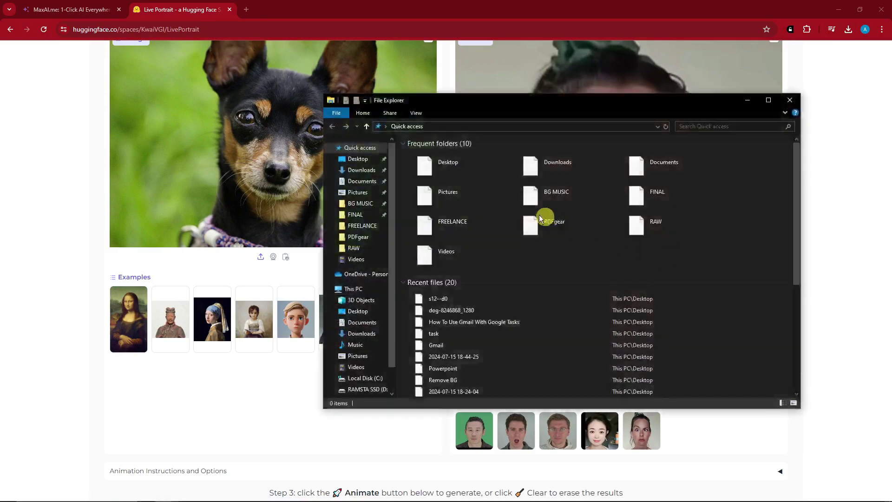
left_click(361, 170)
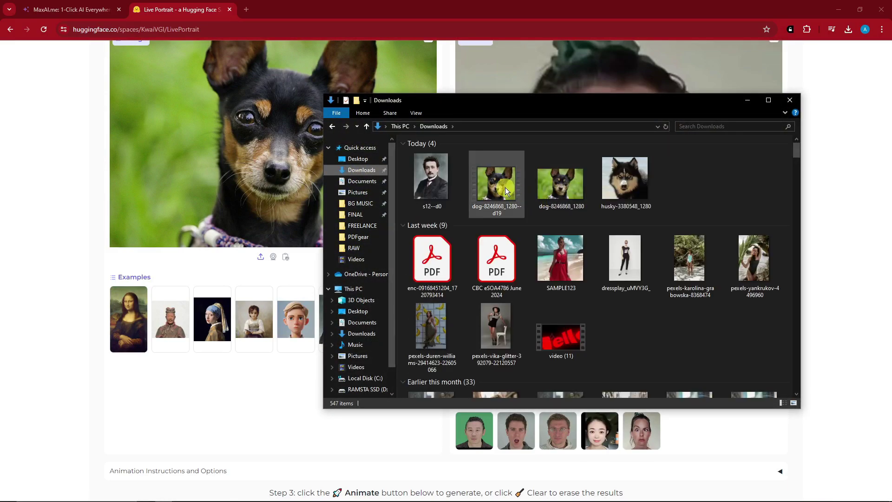
double_click(450, 169)
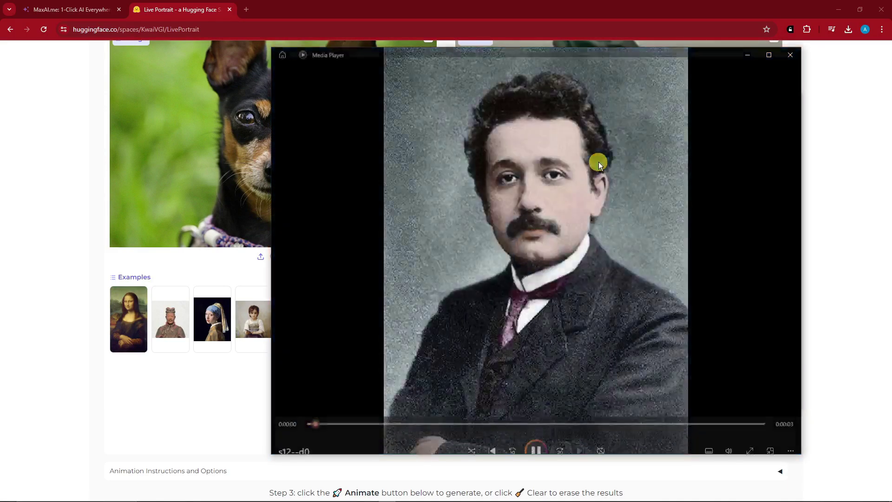
left_click(789, 54)
double_click(501, 189)
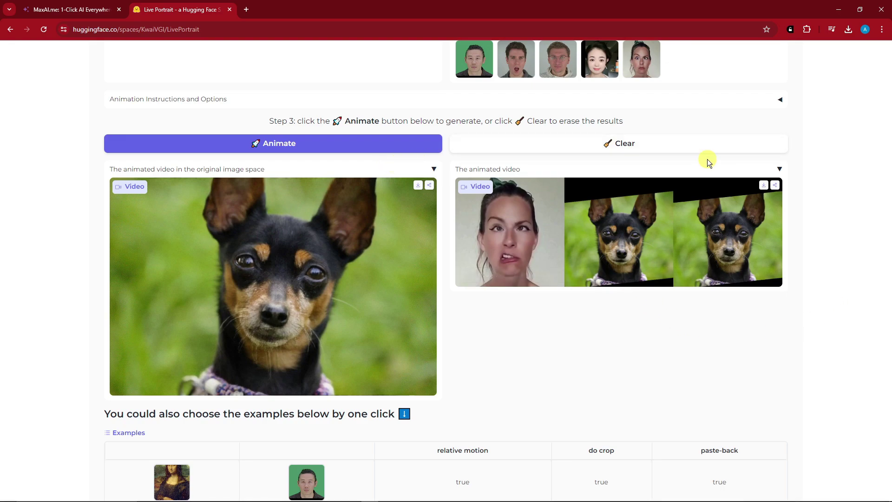
mouse_move(618, 233)
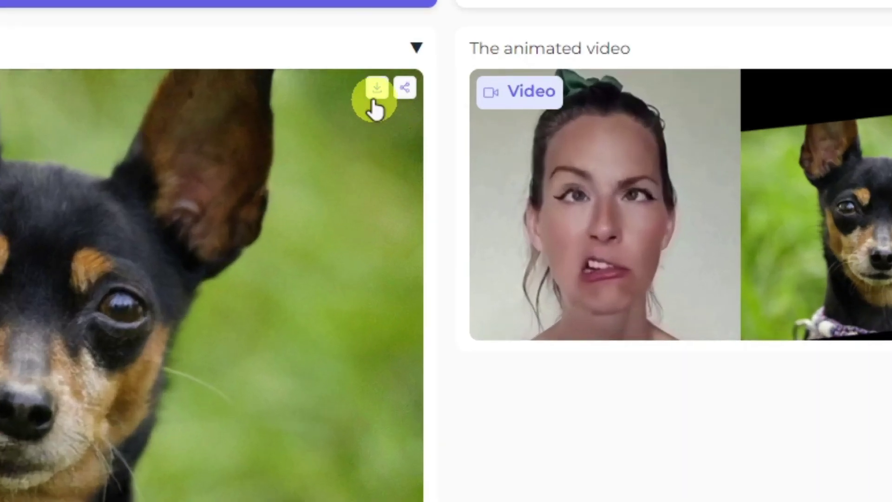
left_click(417, 185)
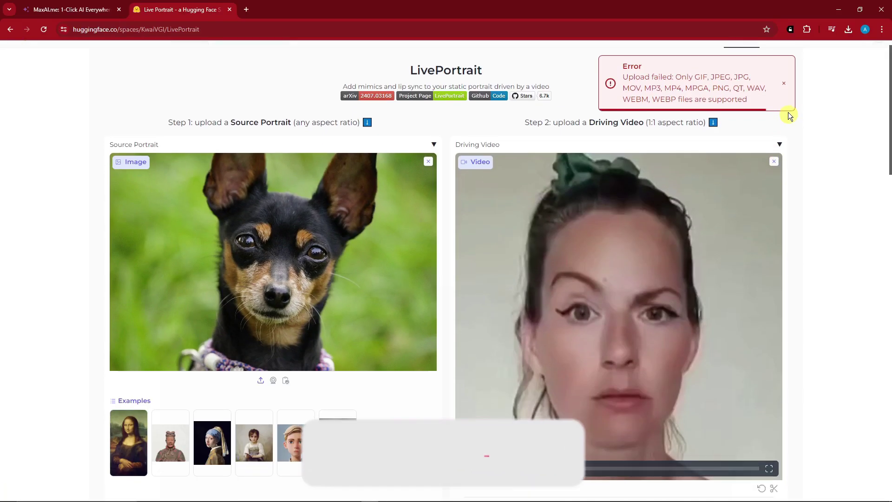
scroll(841, 238, "down", 1)
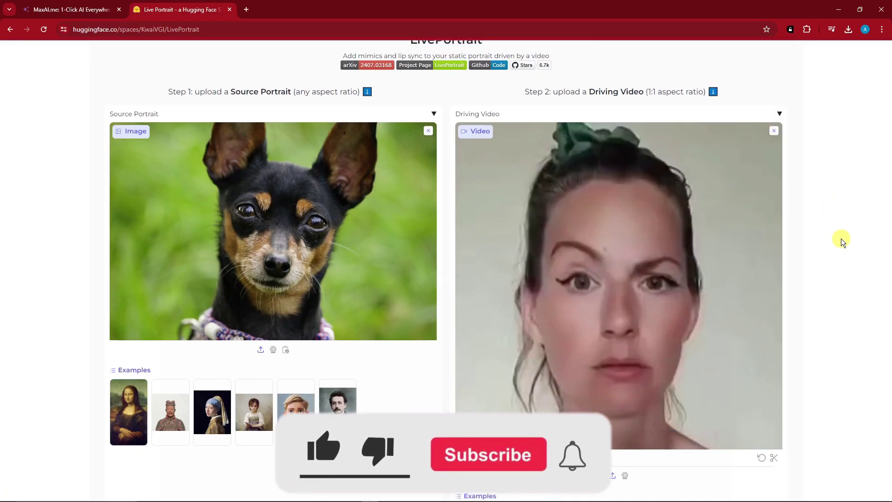
scroll(841, 239, "down", 5)
scroll(841, 239, "down", 3)
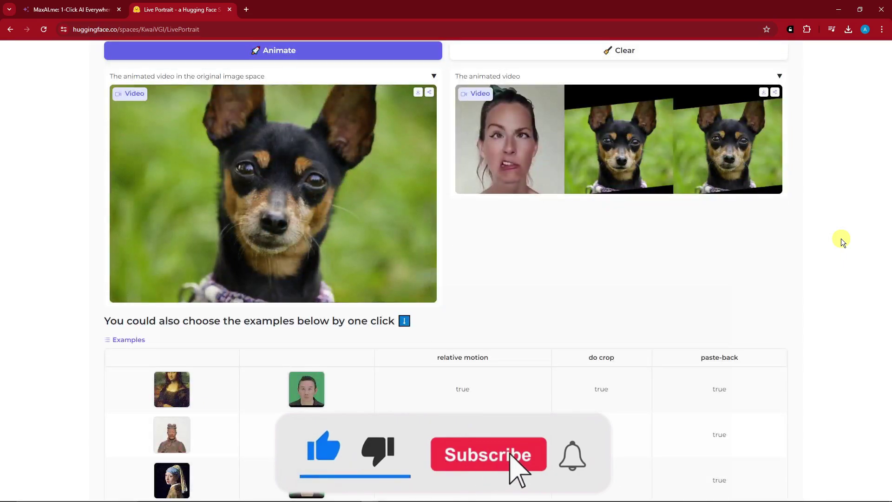
scroll(841, 239, "up", 3)
scroll(842, 239, "up", 1)
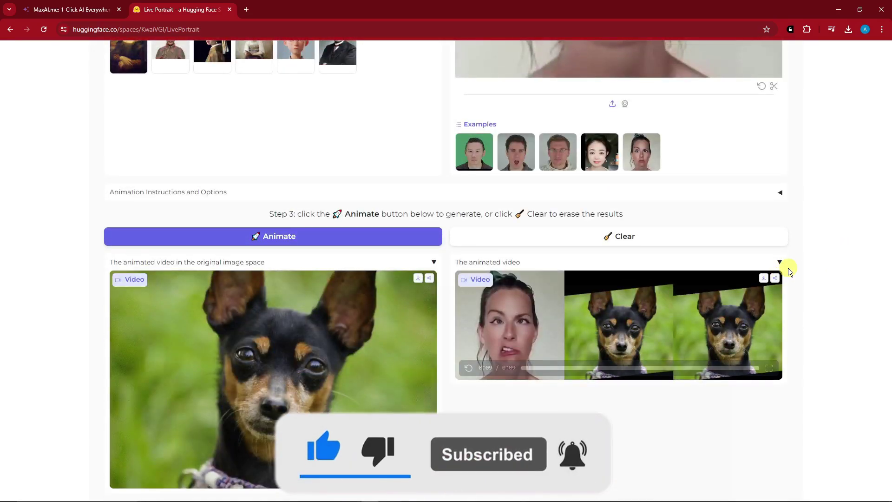